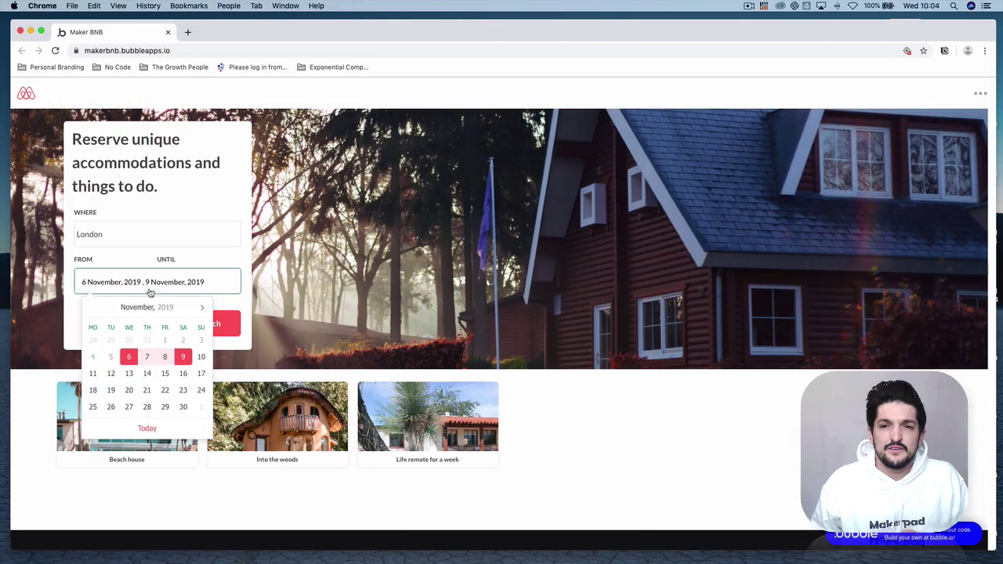
- Try 10–13 November, then start the London search today, 6 November 2019
click(201, 357)
click(128, 373)
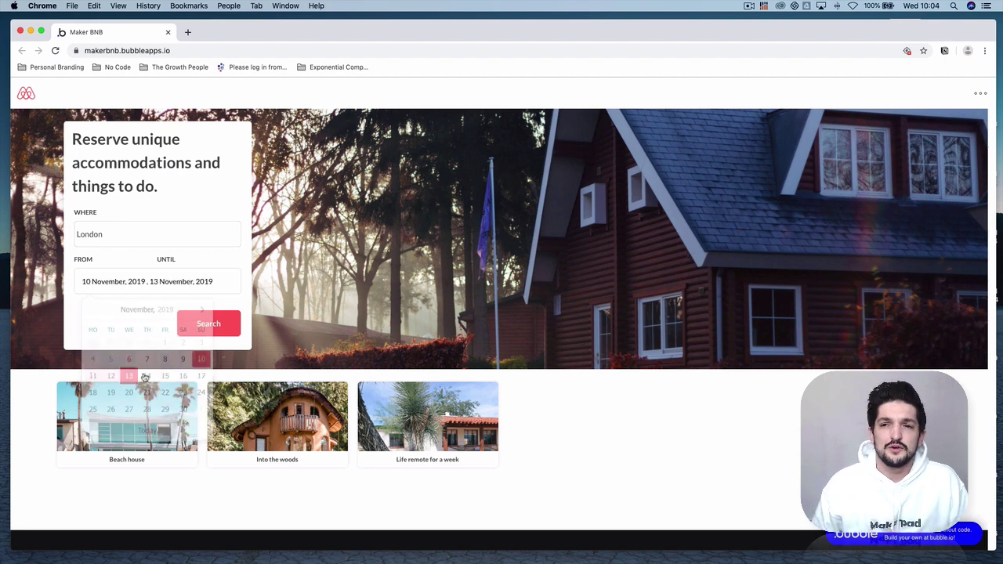
click(160, 282)
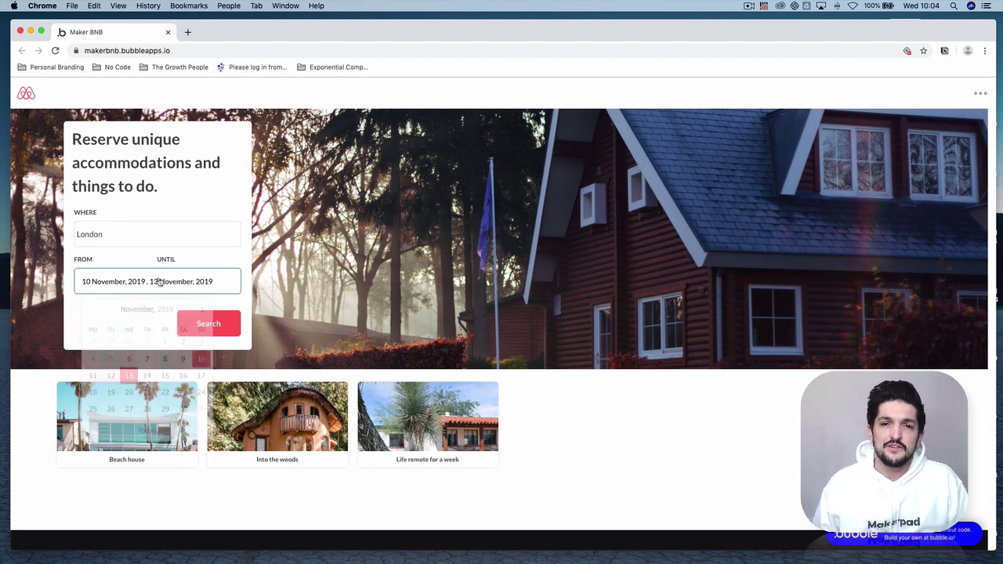
click(148, 428)
- Open the Beach house listing from the search results
click(136, 265)
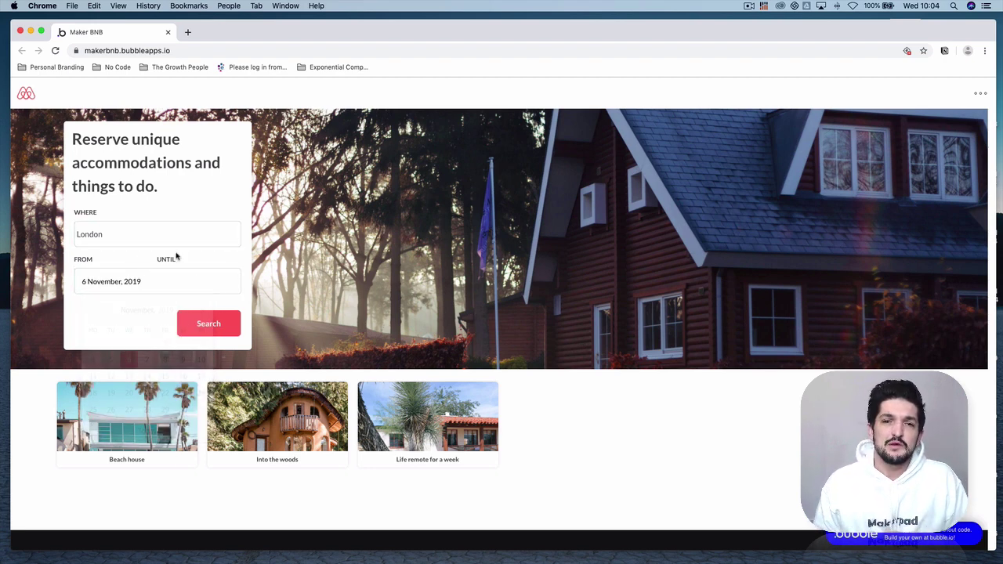
click(127, 423)
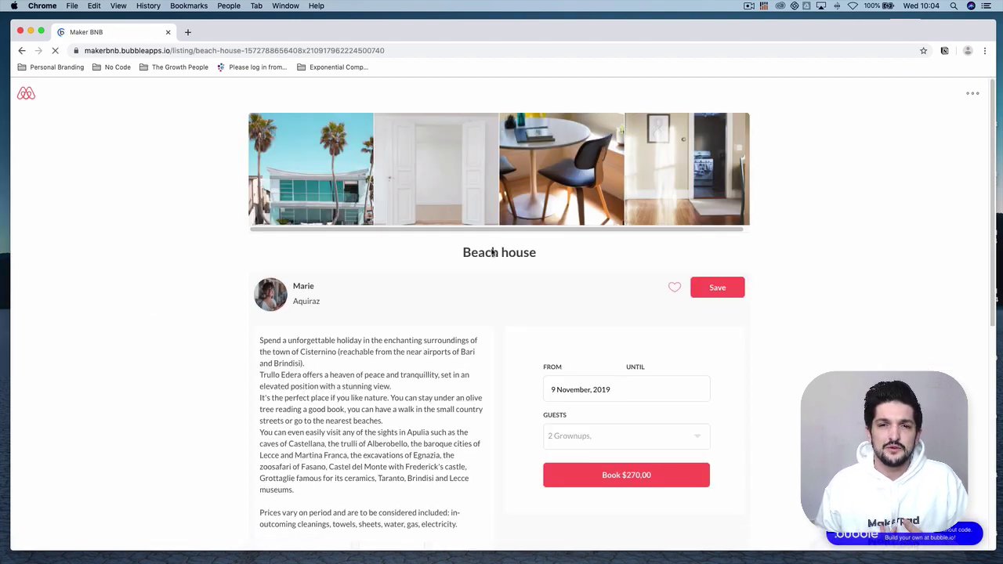
scroll(486, 274, down, 5)
scroll(489, 280, down, 2)
- Set Beach house guests to 2 grownups and 2 kids, making the price $540.00
click(602, 232)
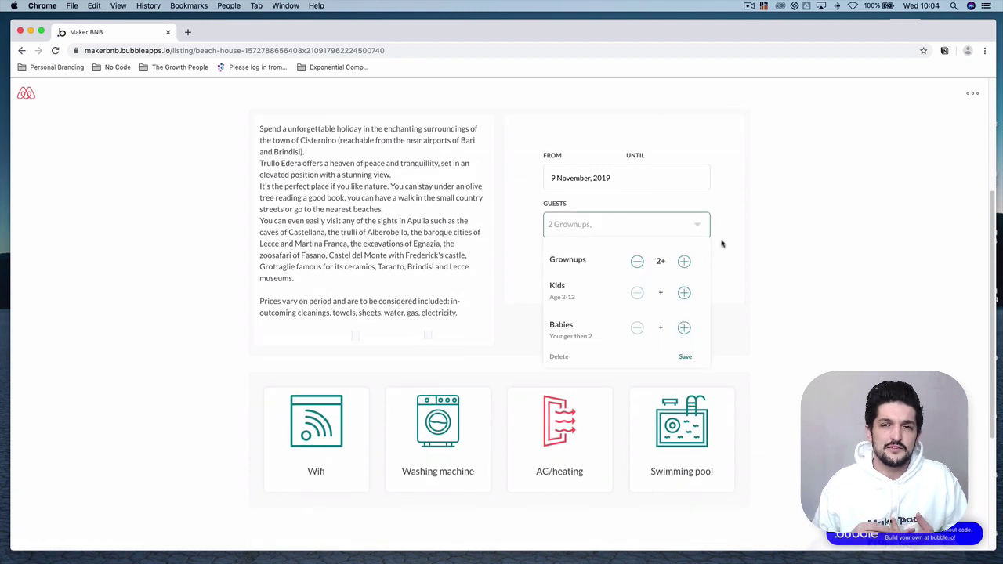
click(734, 293)
scroll(627, 283, up, 1)
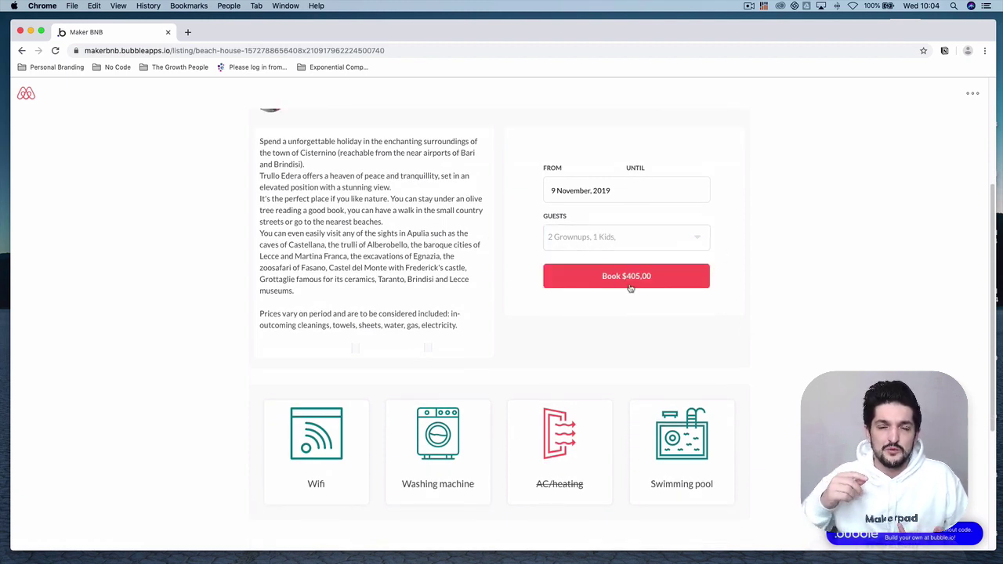
click(624, 239)
click(768, 271)
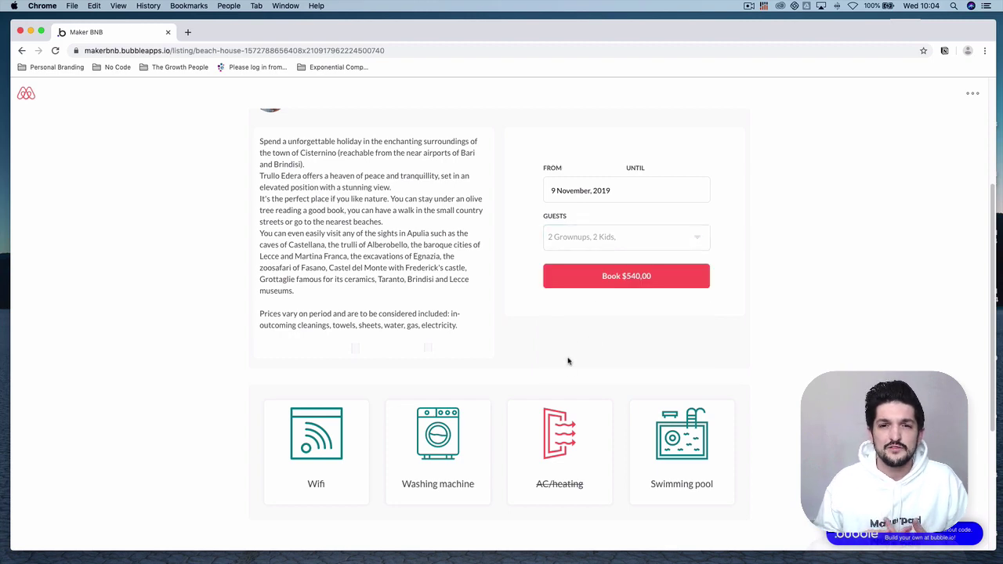
scroll(580, 343, down, 5)
scroll(502, 360, up, 10)
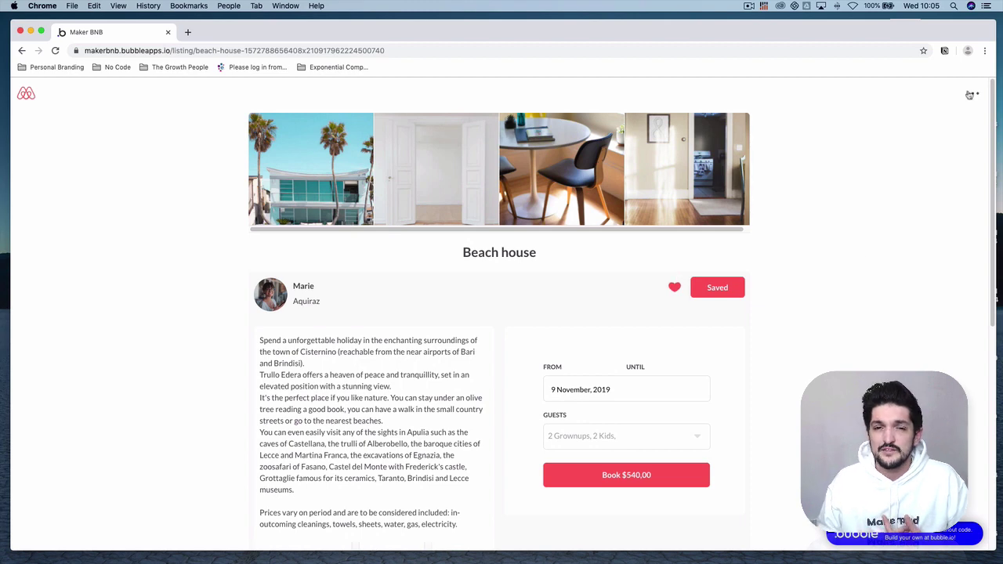
- Open the Dashboard, which shows no orders, and start listing My house
click(938, 108)
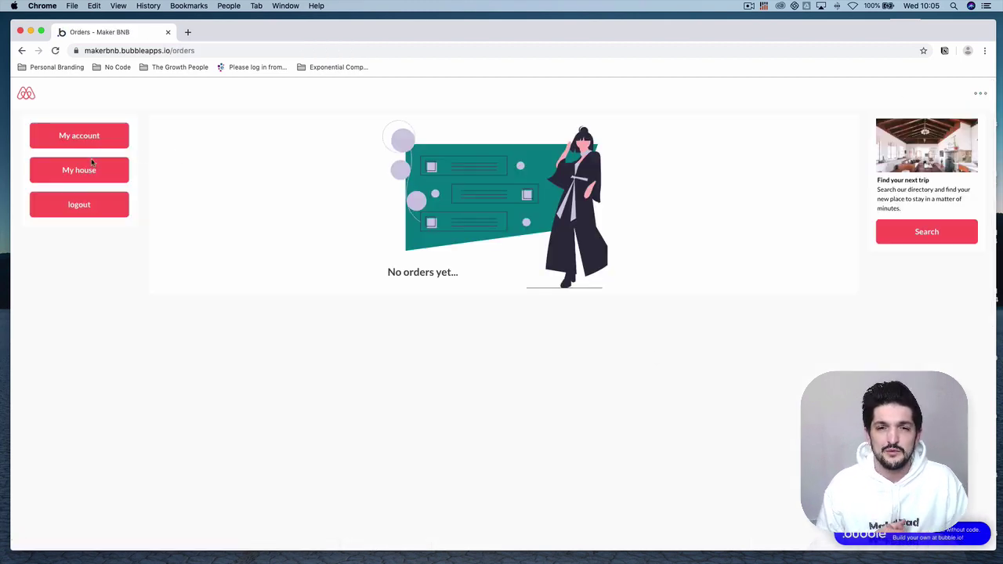
click(90, 171)
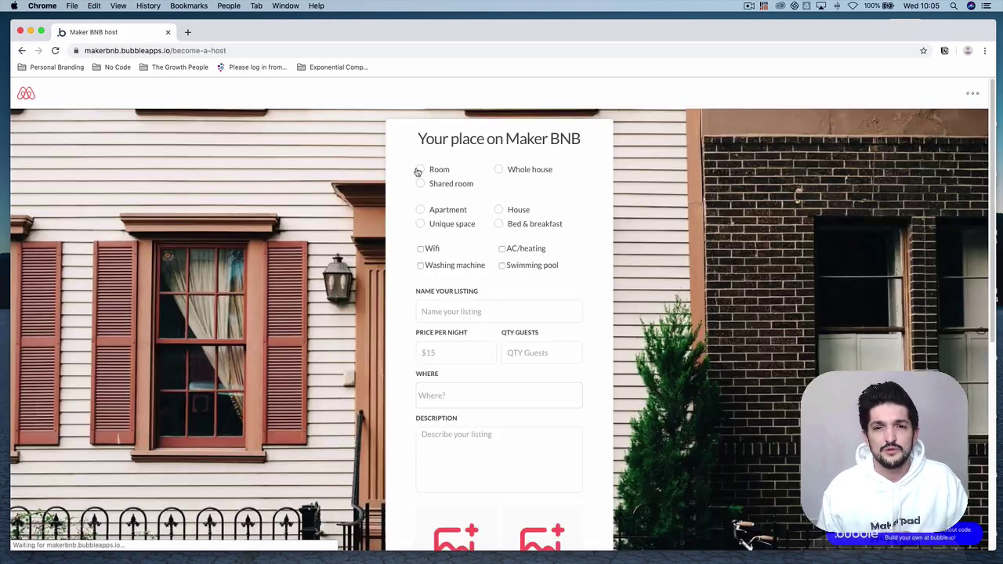
- Mark the place a Room, Unique space with Washing machine and Wifi, $50 per night, 1 guest
click(420, 170)
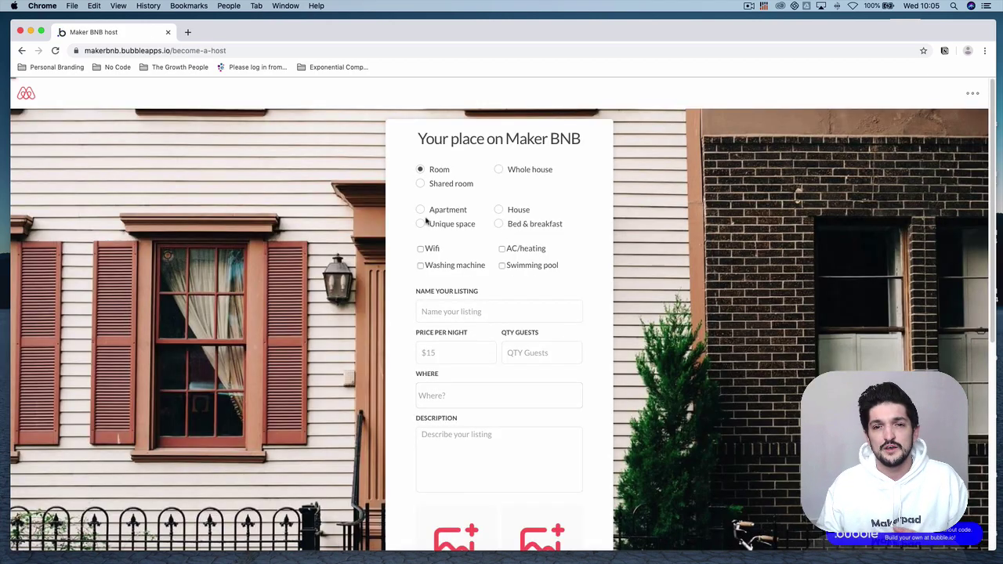
click(421, 223)
scroll(421, 235, down, 1)
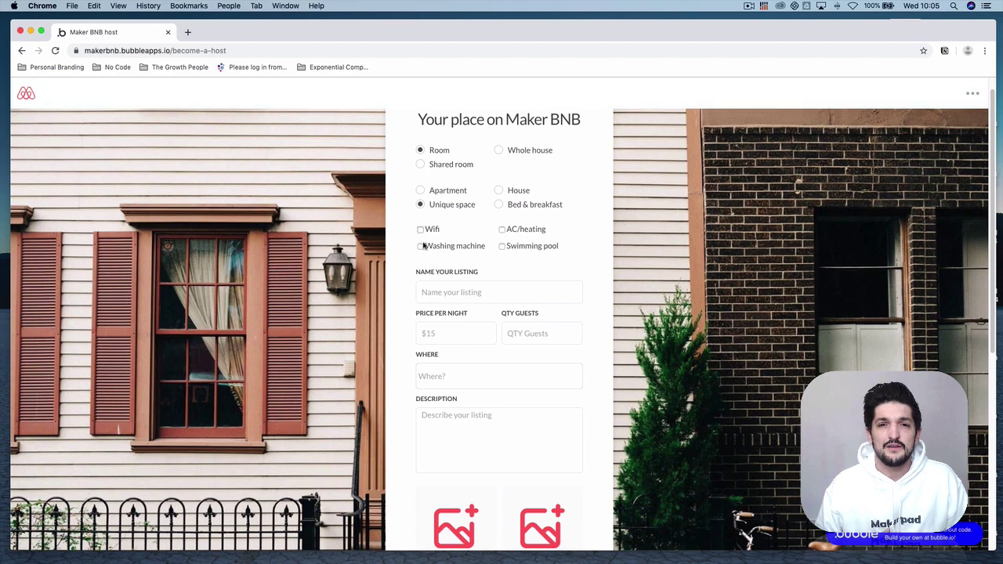
click(421, 246)
click(471, 292)
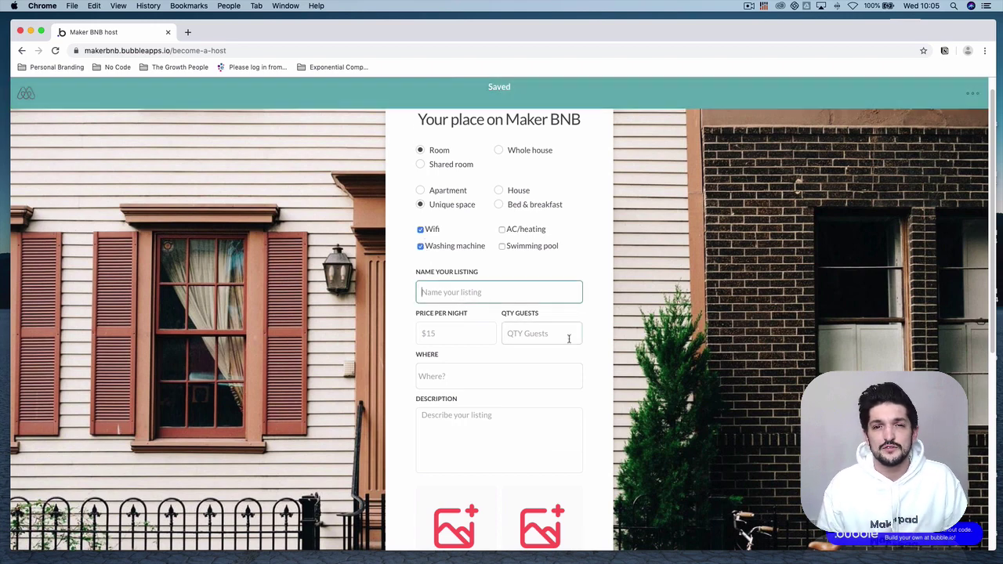
scroll(569, 339, down, 1)
click(479, 293)
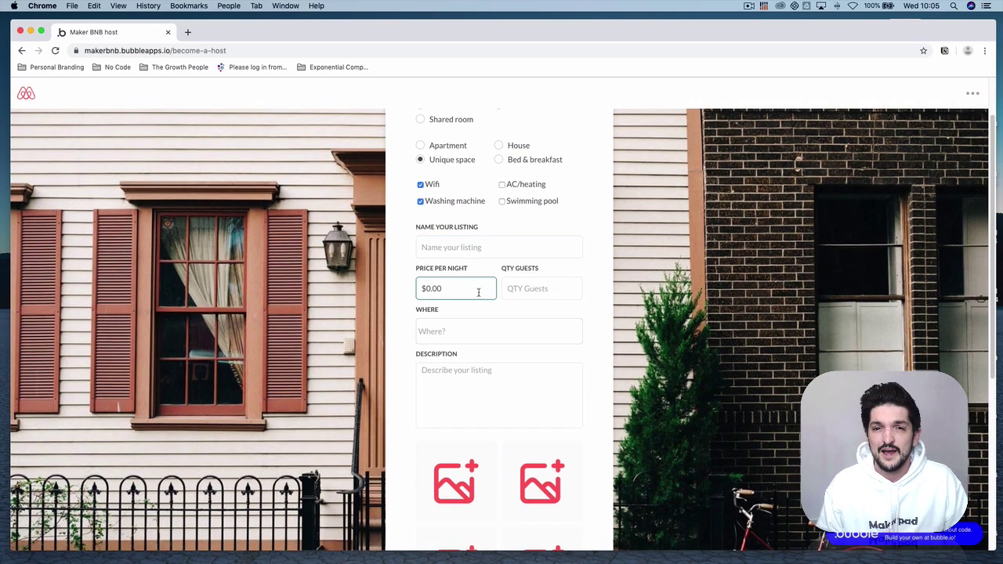
click(539, 289)
text(1)
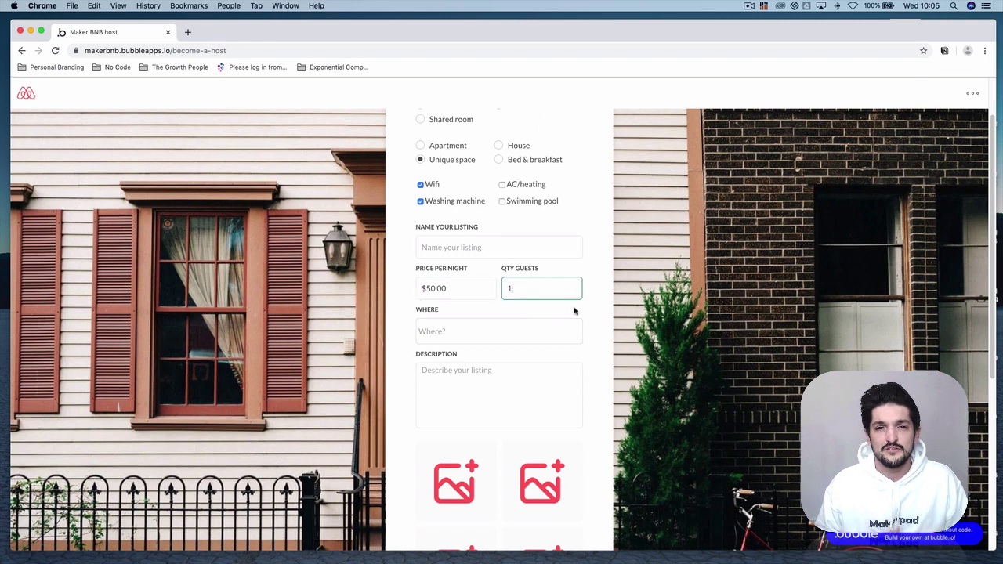
scroll(541, 353, down, 5)
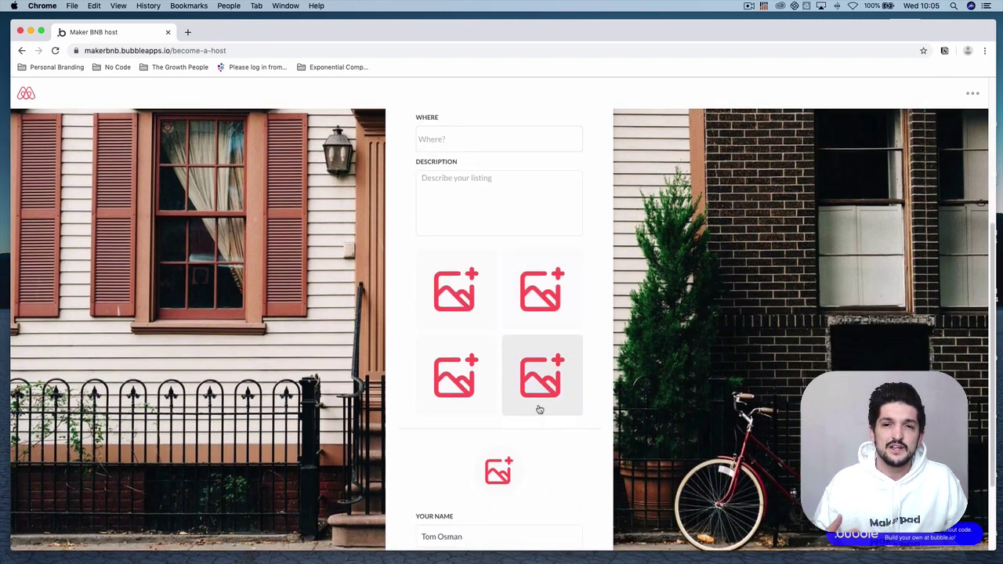